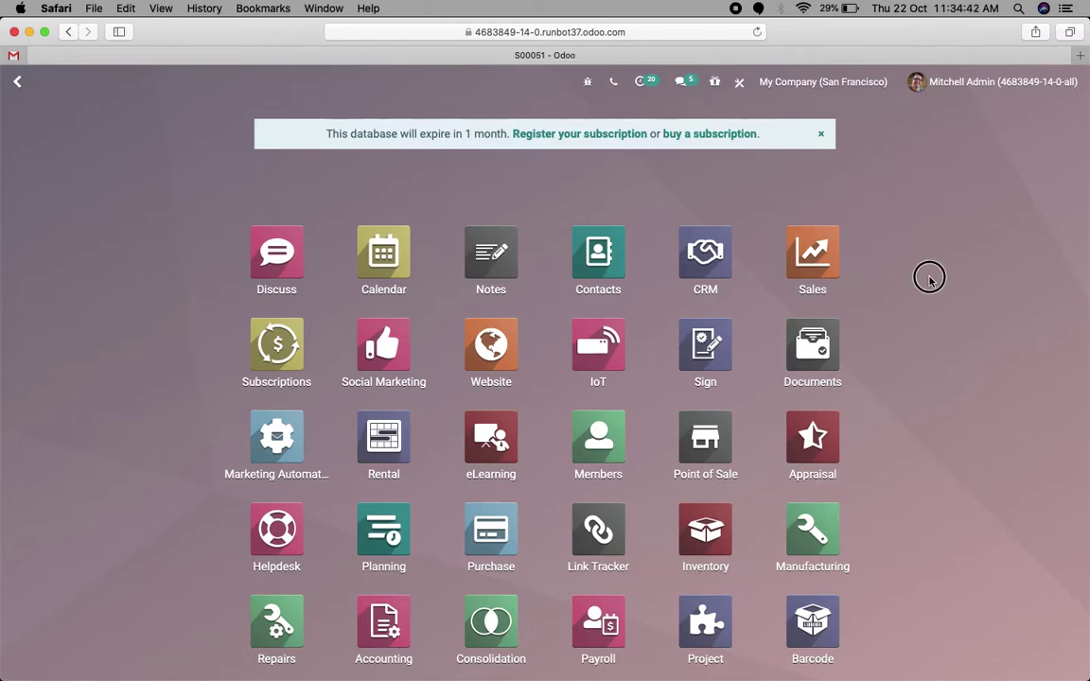
Open the Sales app via the 'sal' search and open Deco Addict's quotation S00051
type("sal")
key("Return")
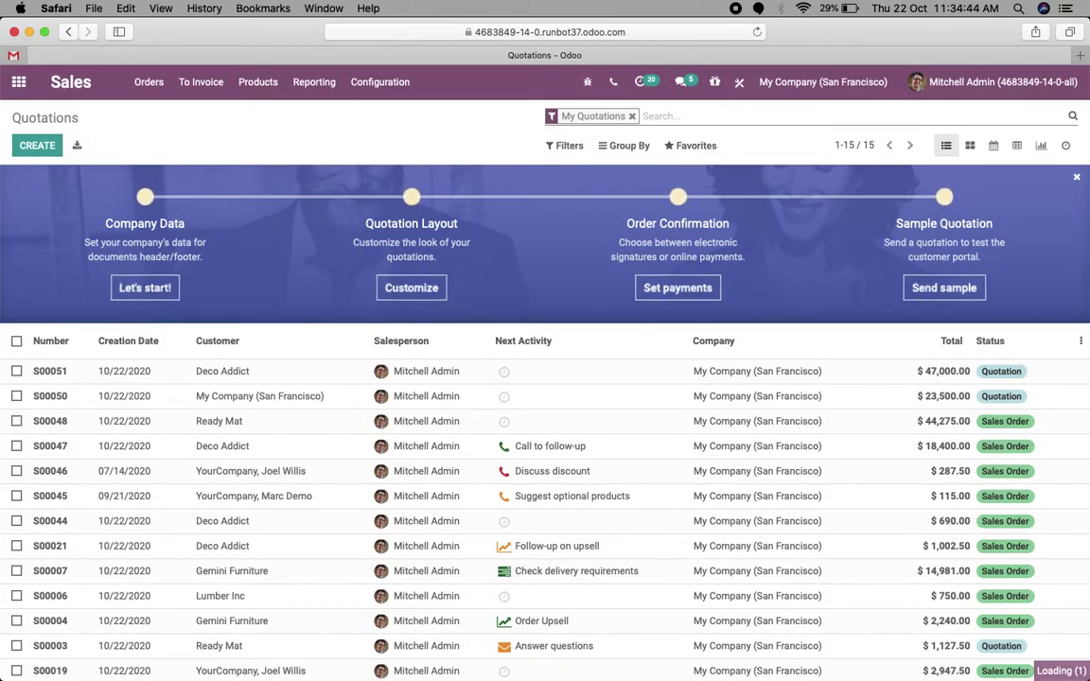
left_click(287, 374)
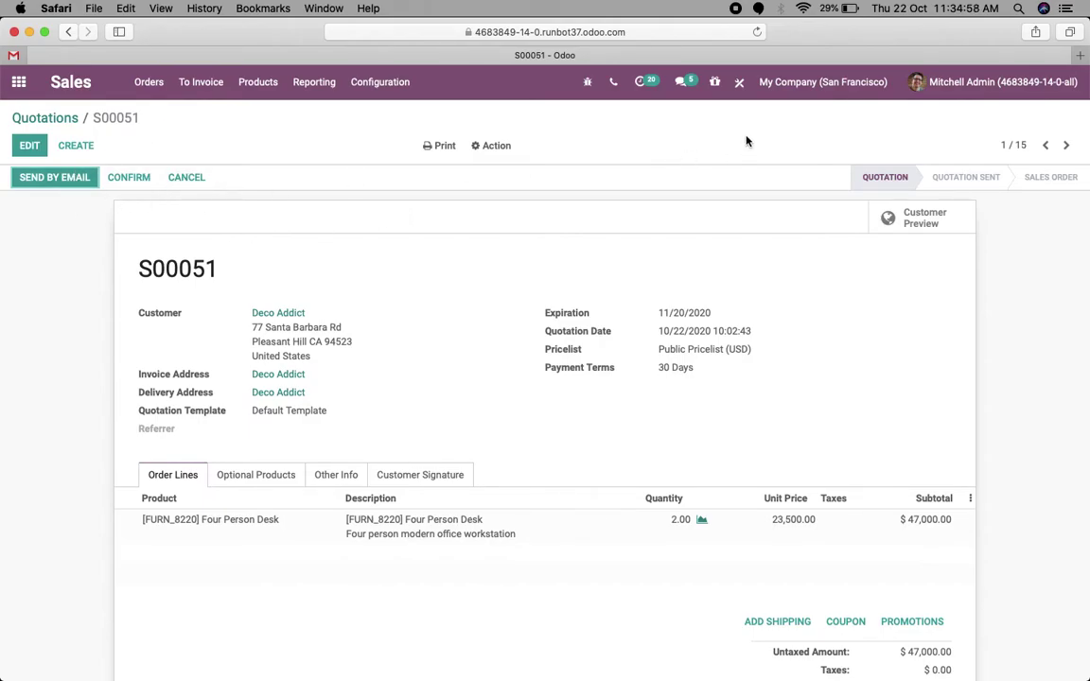
In Studio, enable approval rules on the quotation's Confirm button, defaulting to Internal User
left_click(740, 85)
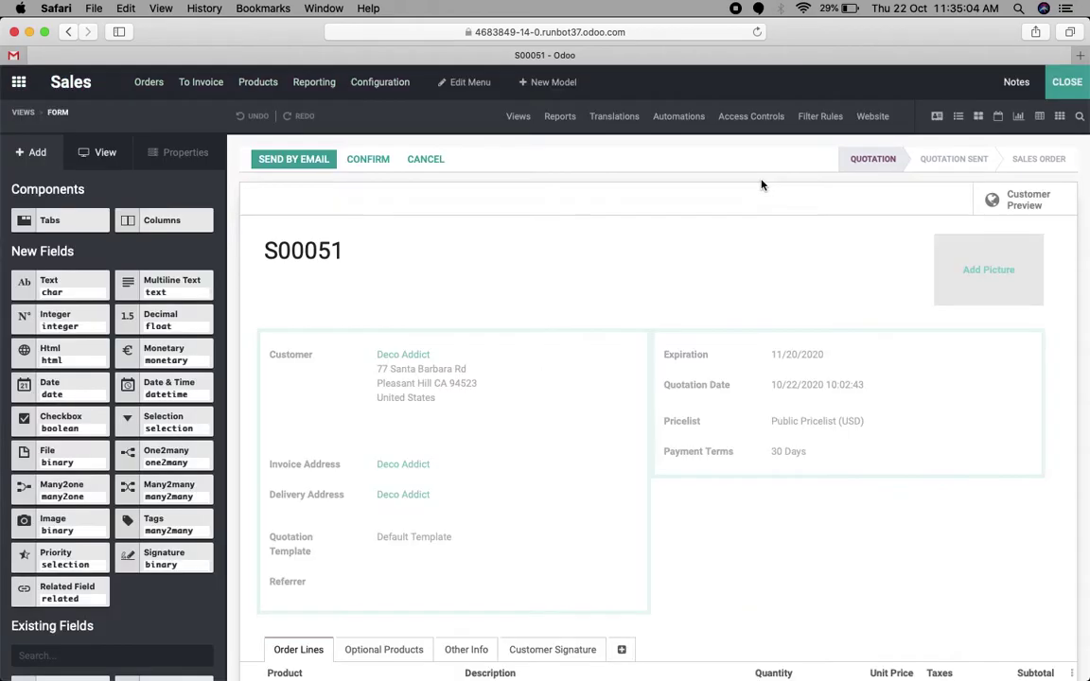
left_click(372, 161)
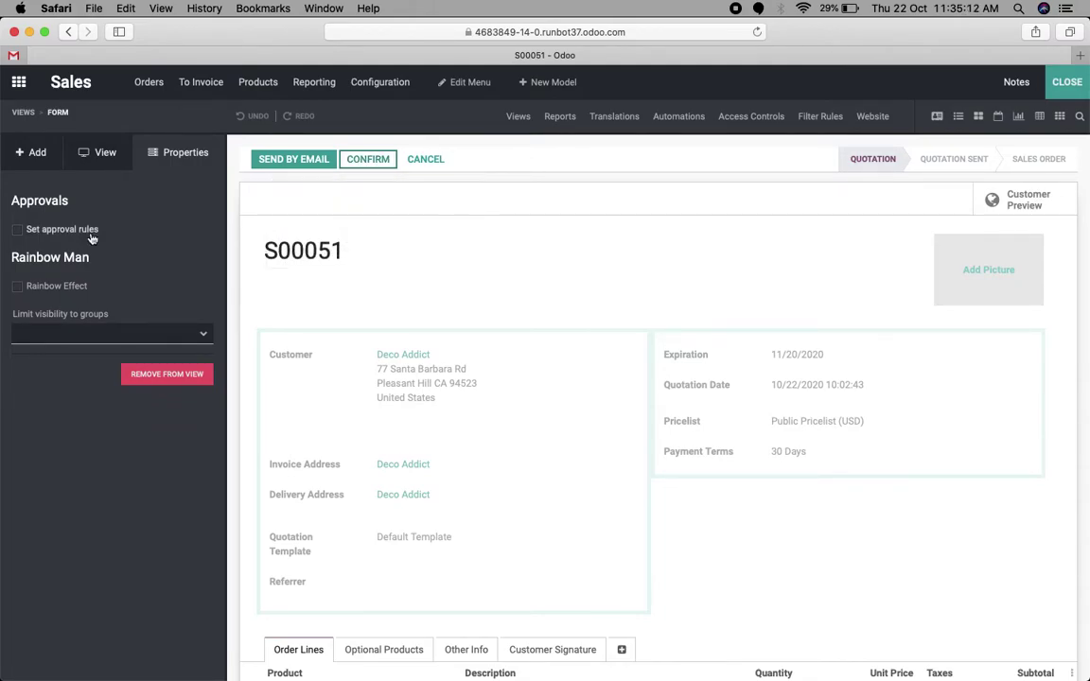
double_click(19, 200)
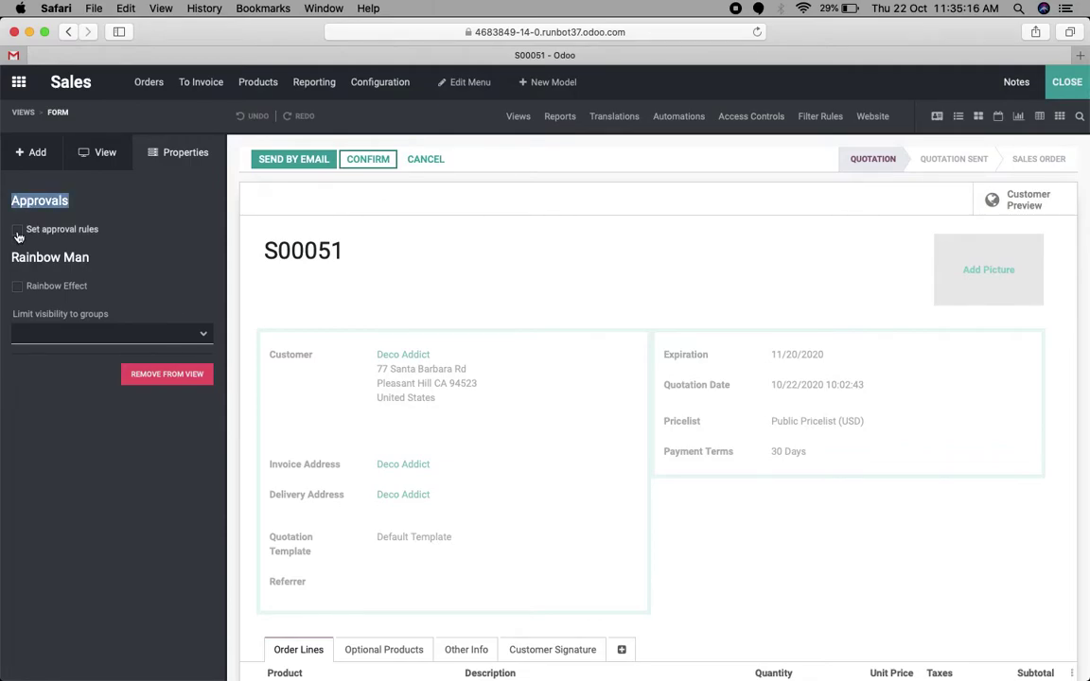
left_click(17, 230)
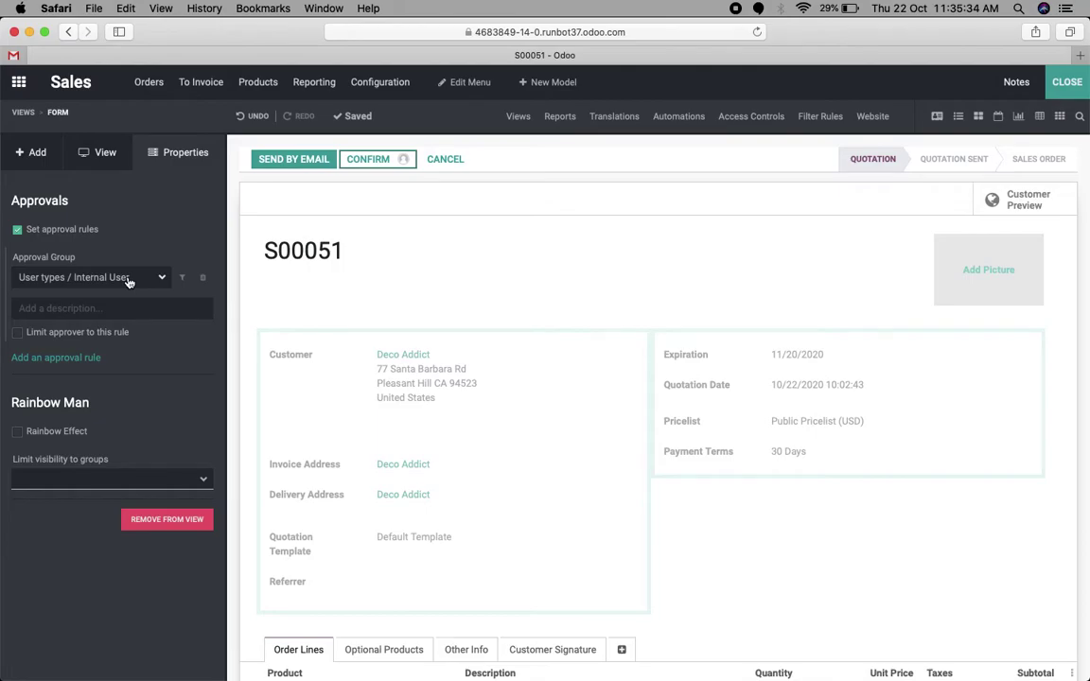
Replace the Internal User approval group with Sales / Administrator
left_click_drag(130, 282, 9, 273)
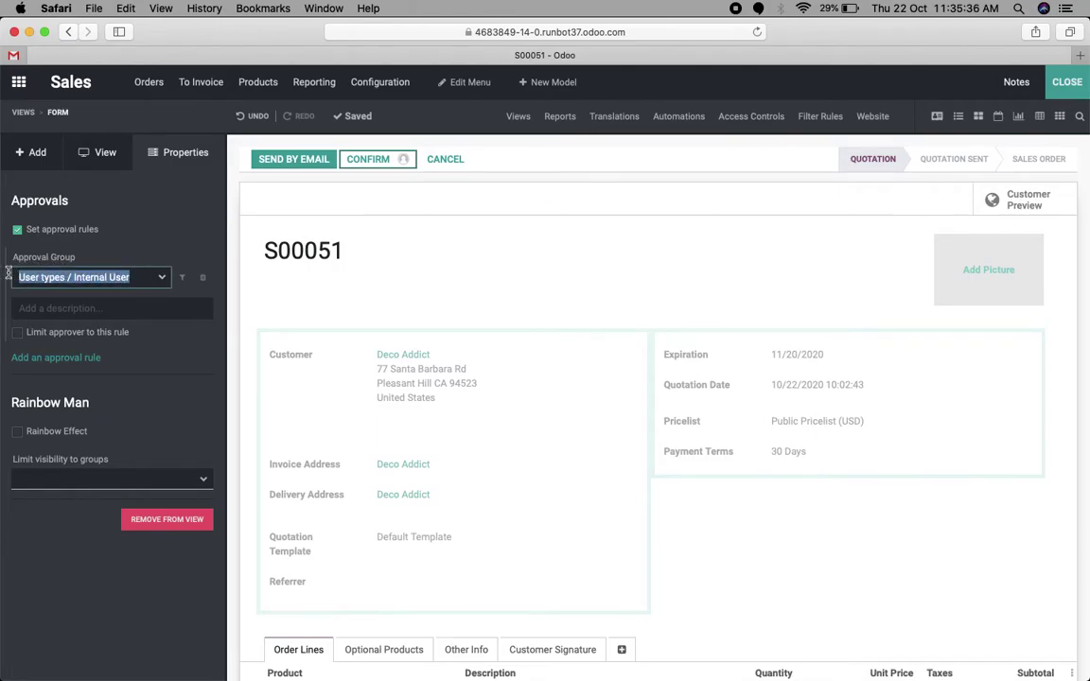
type("sales")
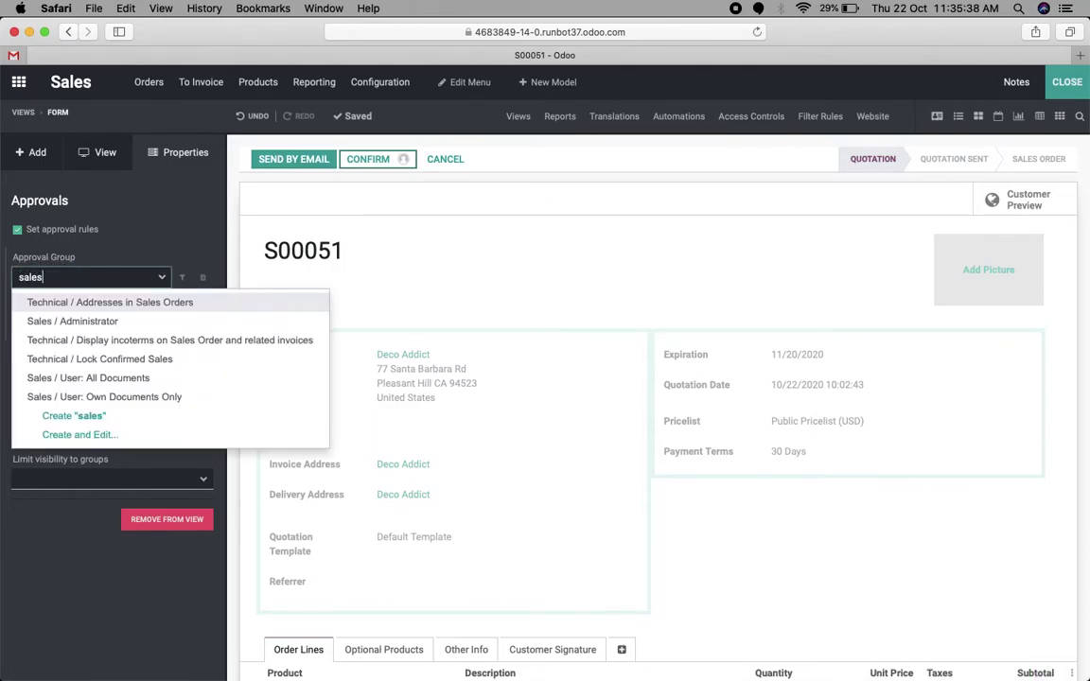
left_click(72, 321)
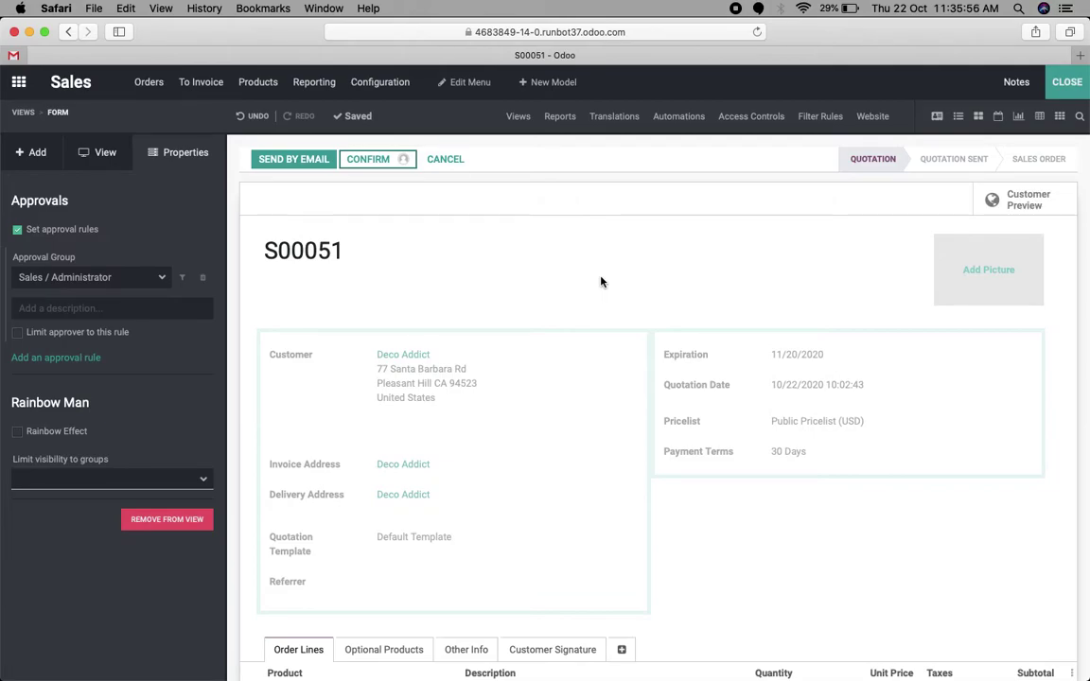
Add and save the rule condition Total >= 5000
left_click(181, 280)
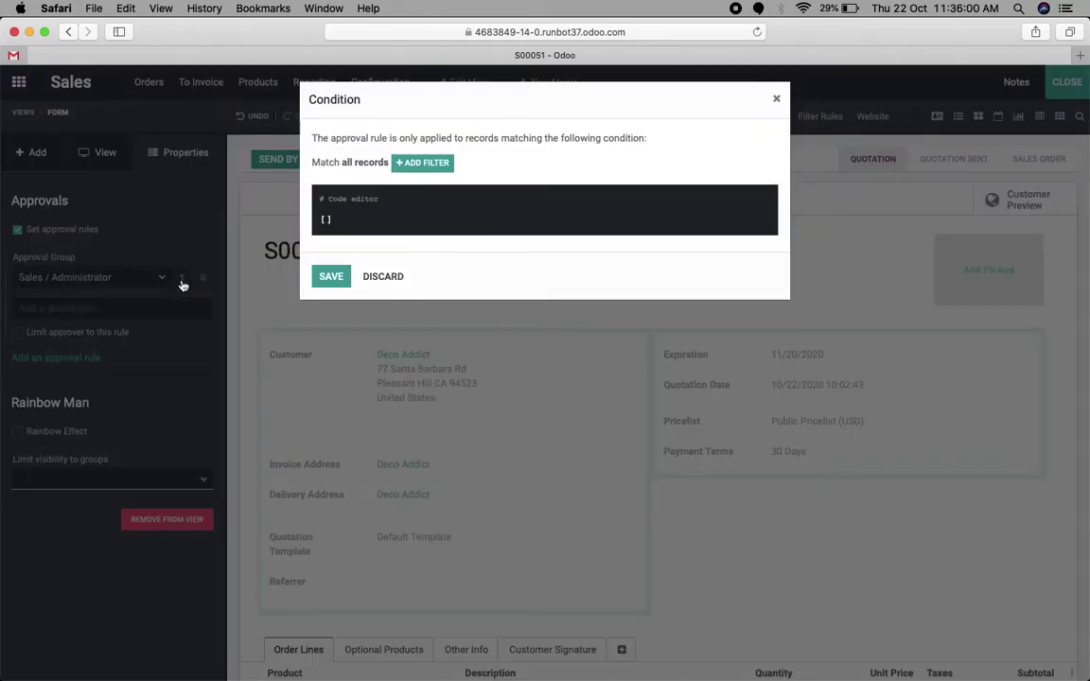
left_click(424, 164)
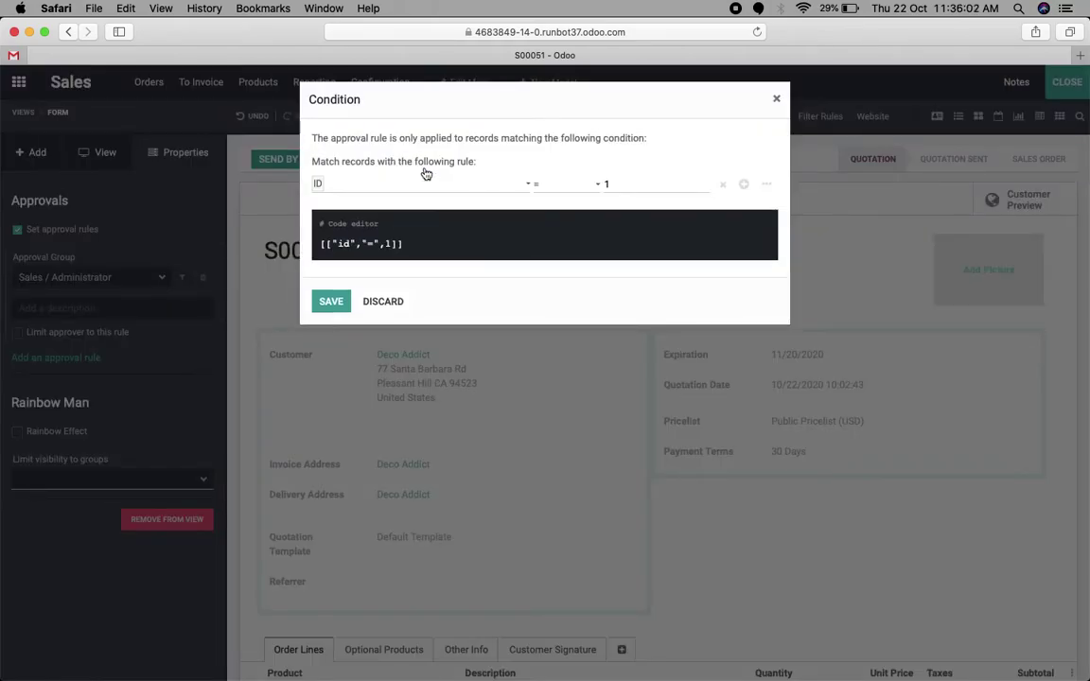
left_click(379, 185)
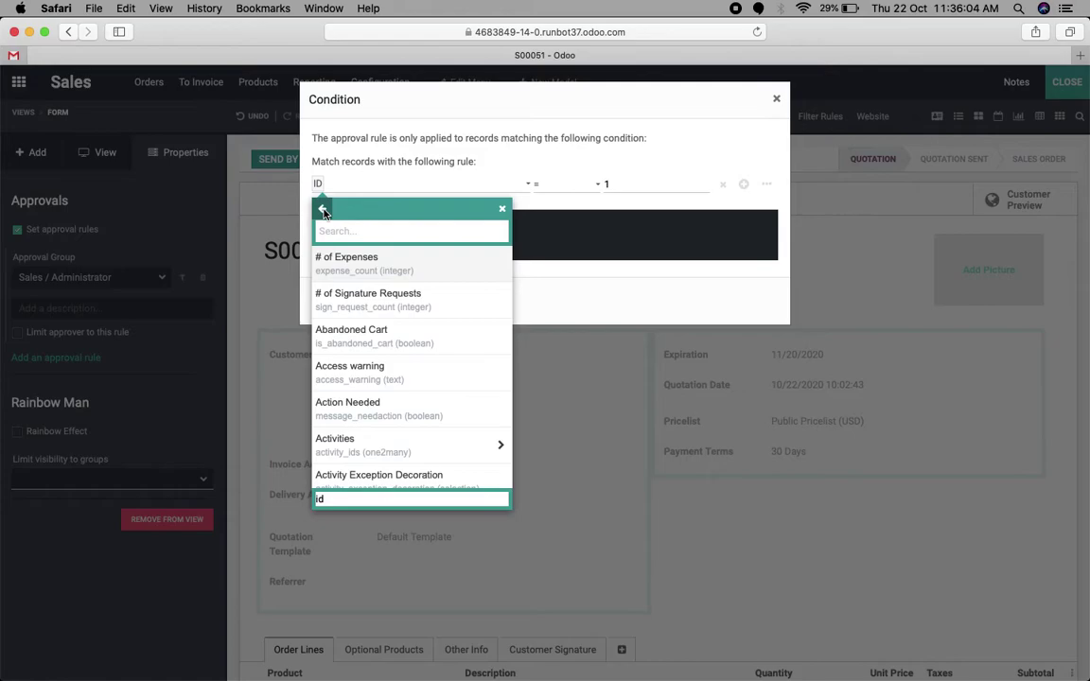
left_click(322, 209)
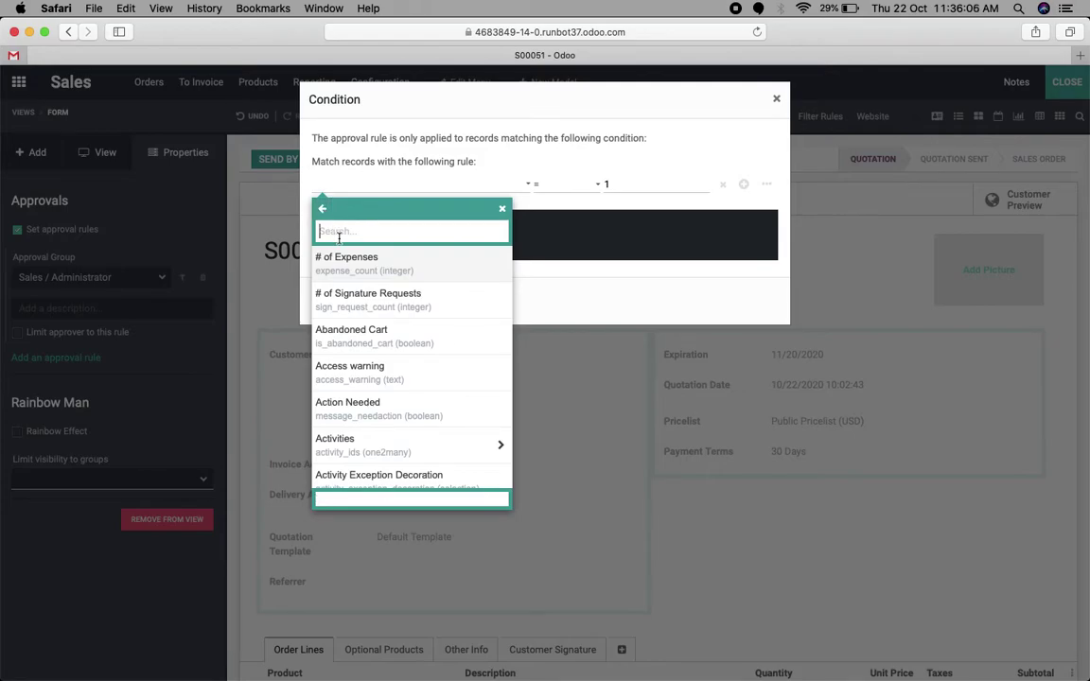
type("tot")
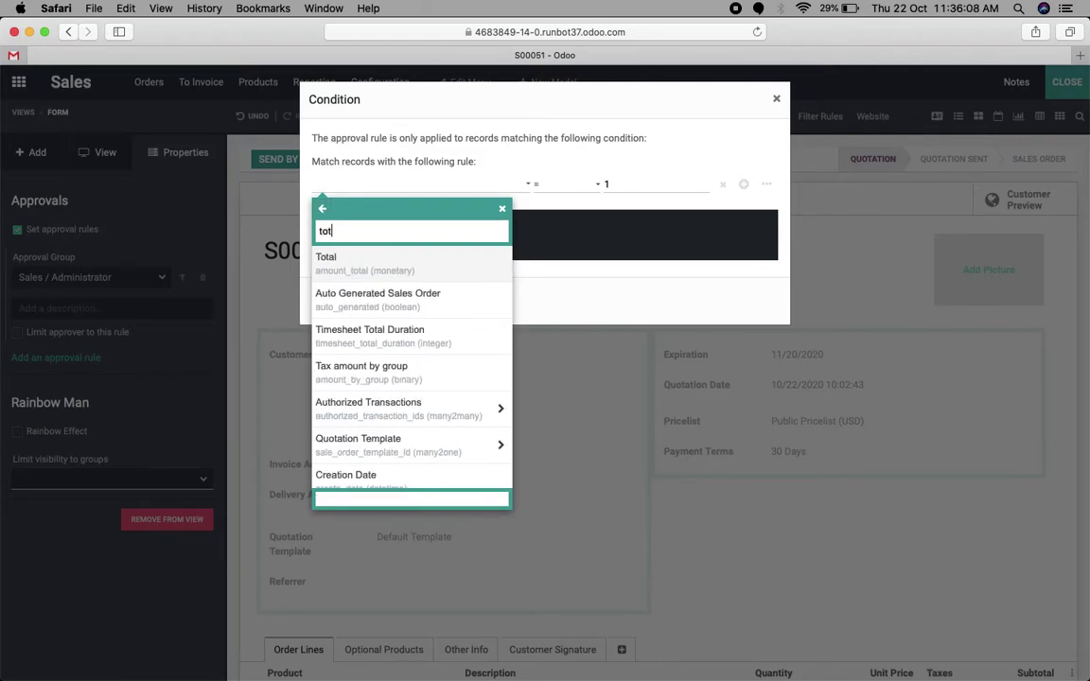
left_click(359, 270)
left_click(562, 186)
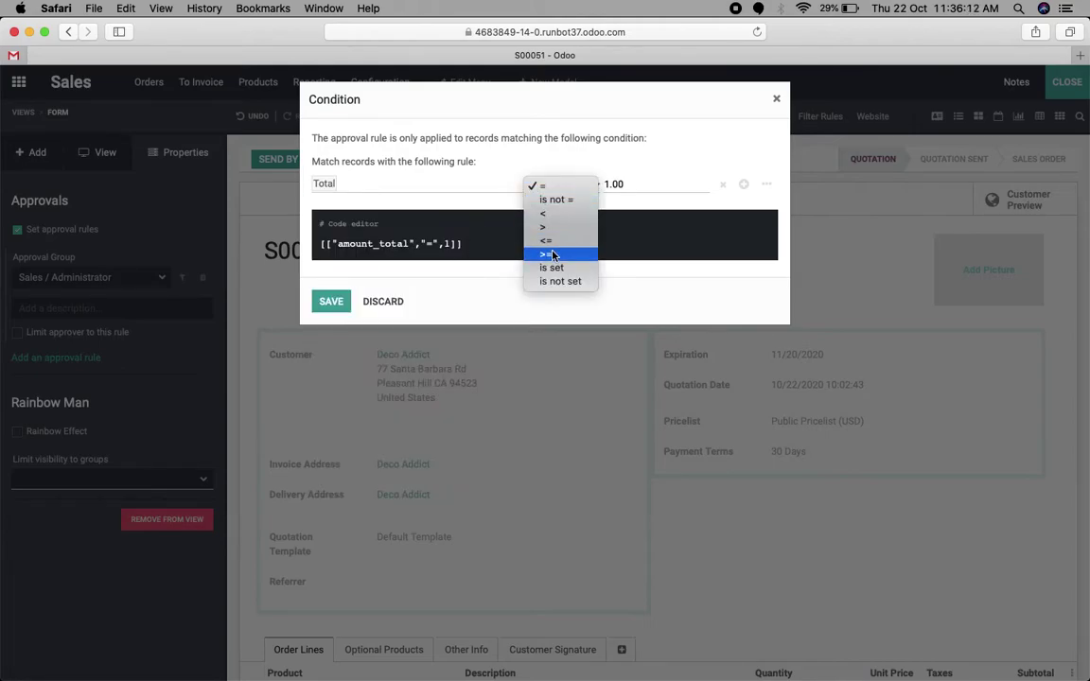
left_click(552, 255)
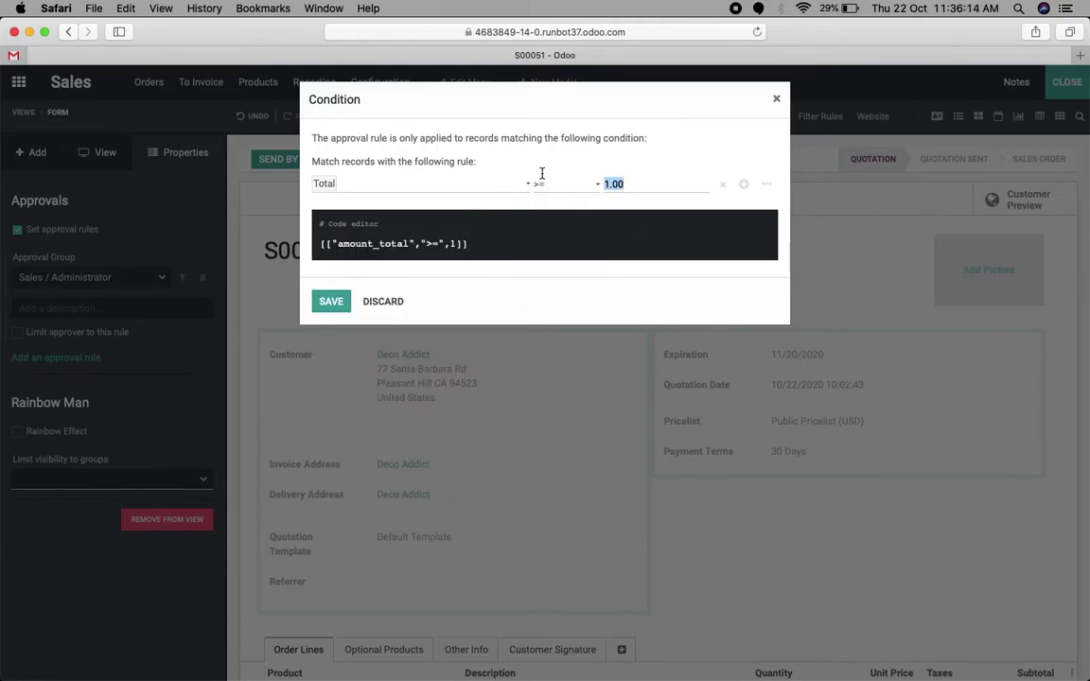
type("5000")
left_click(699, 145)
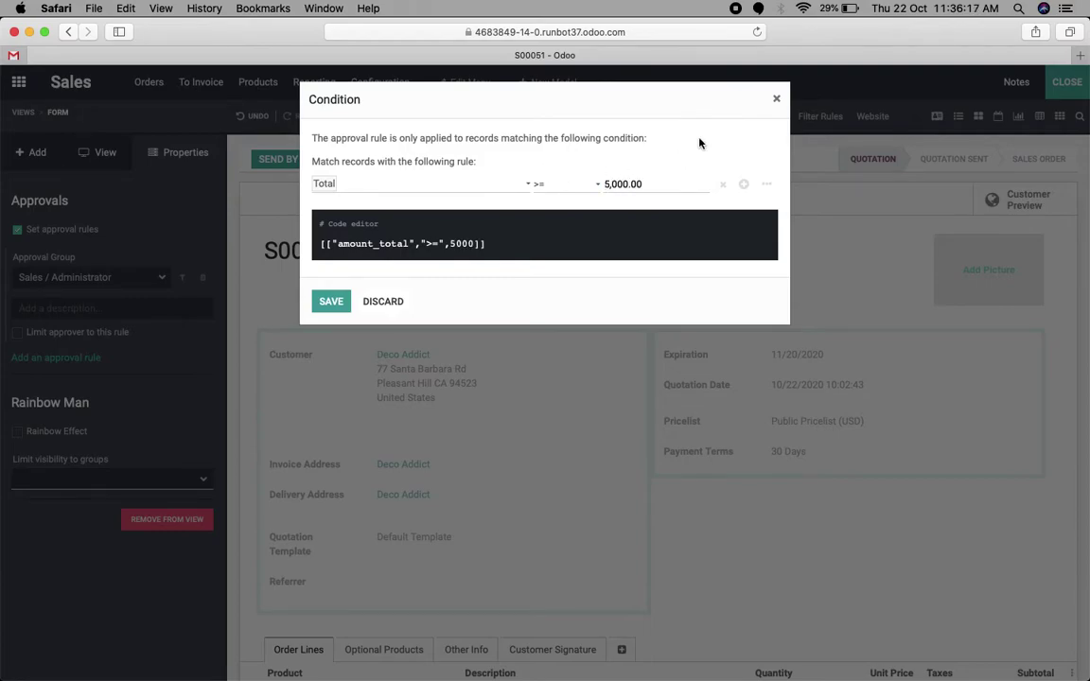
left_click(334, 301)
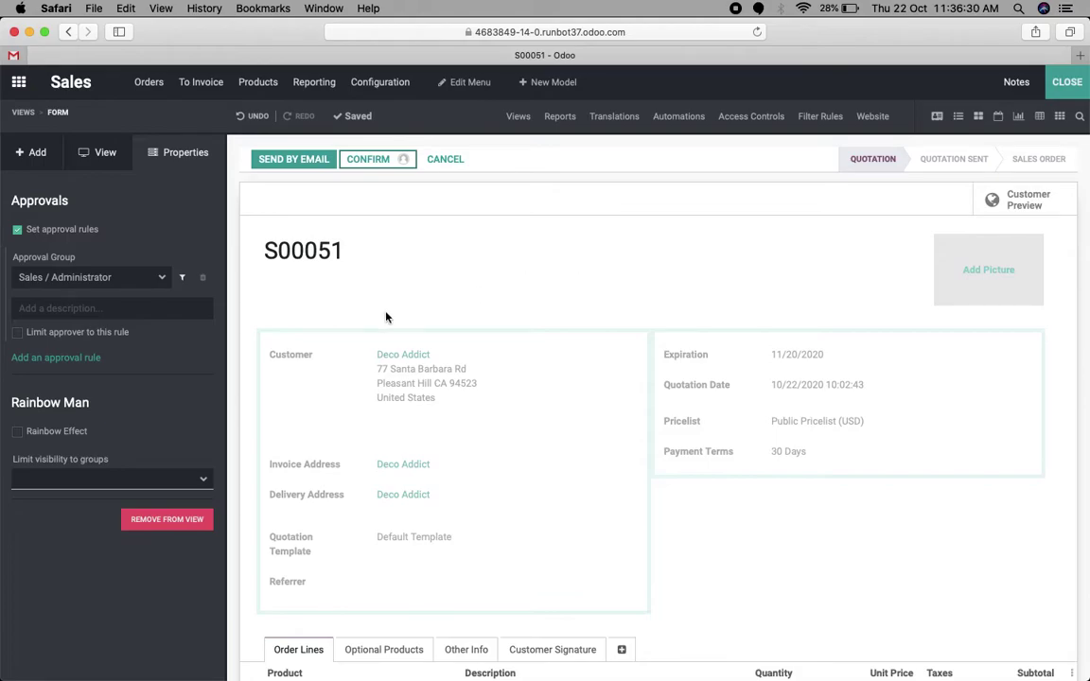
Enter the rule description 'Approval needed, as order amount greater than 5000.'
left_click(107, 308)
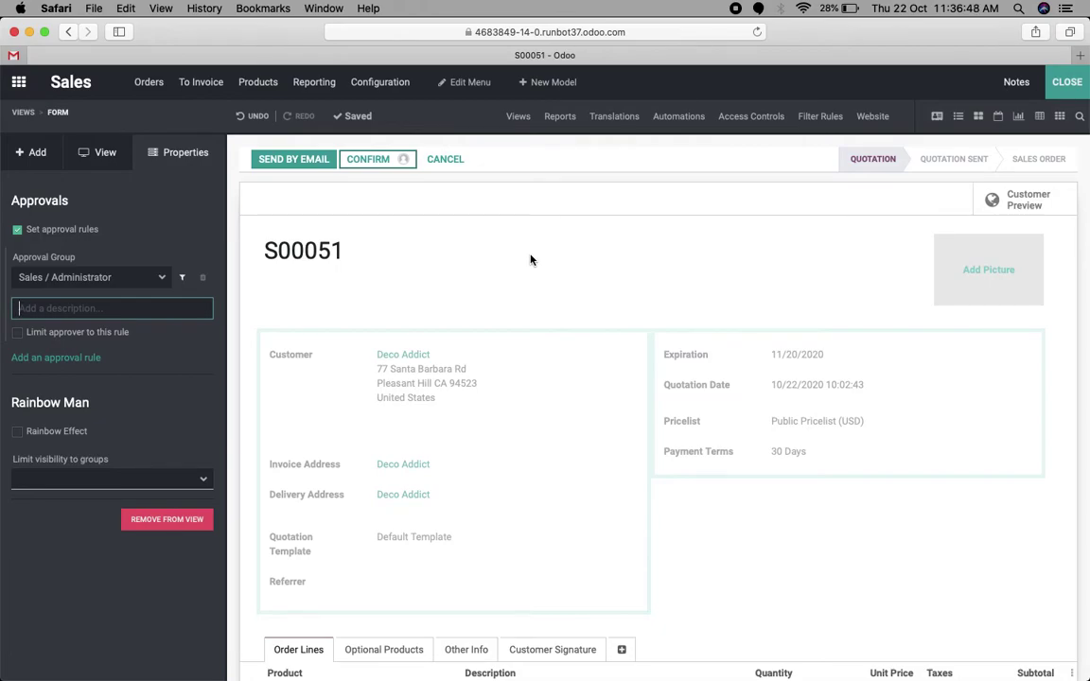
type("A")
type("rrp")
key("BackSpace")
key("BackSpace")
key("BackSpace")
type("pproval neede")
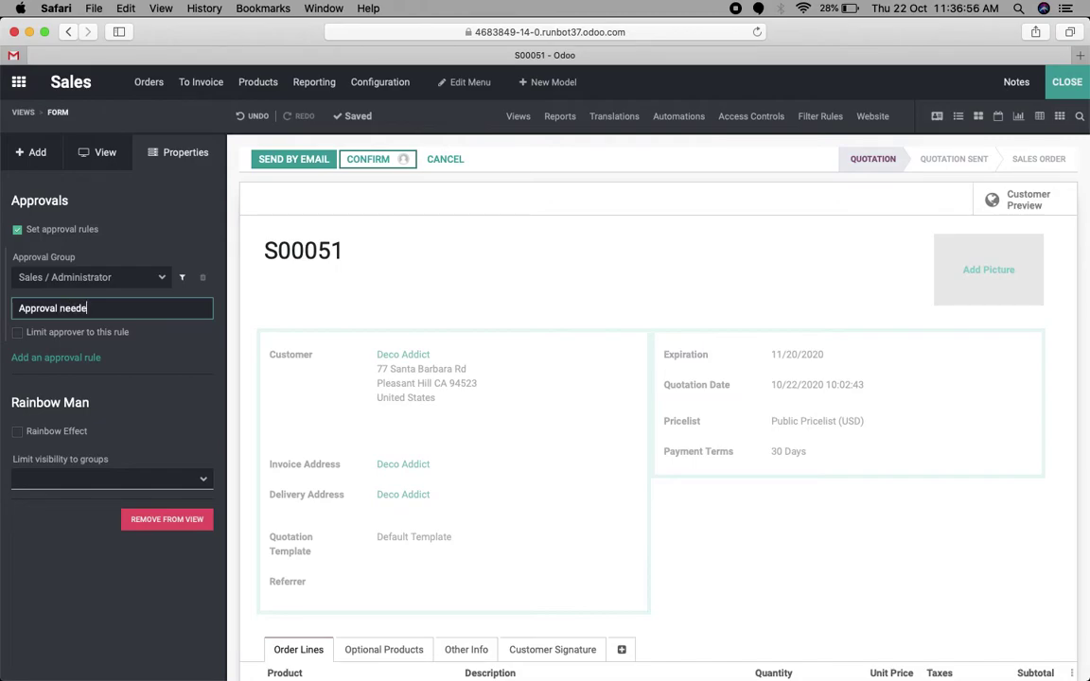
type("d, as order amount g")
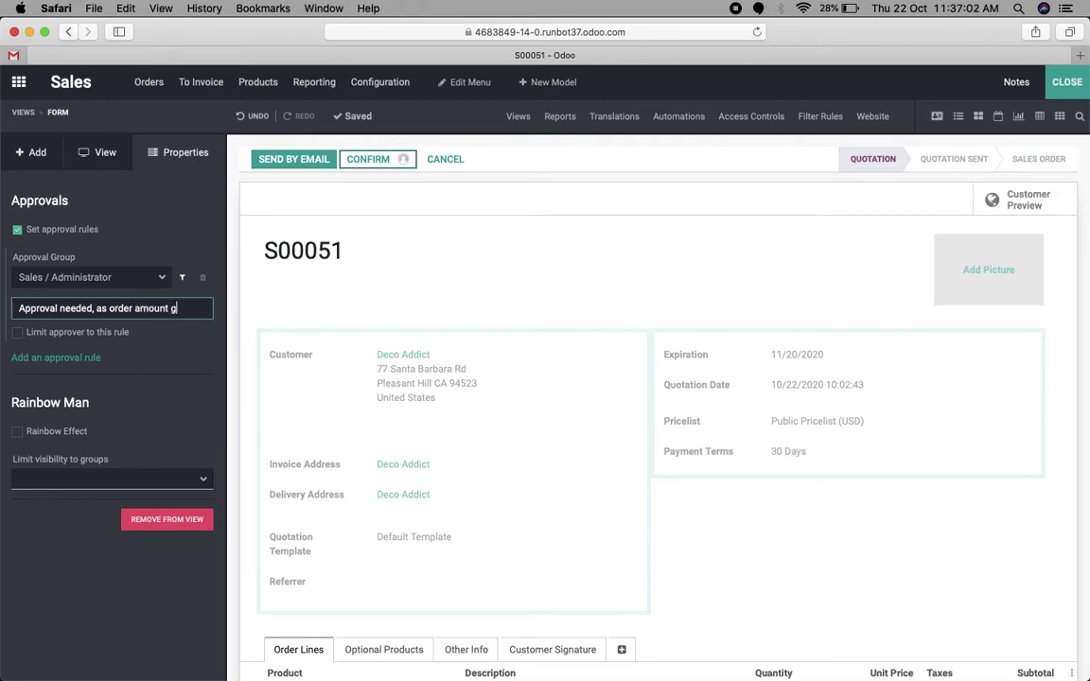
type("reater t")
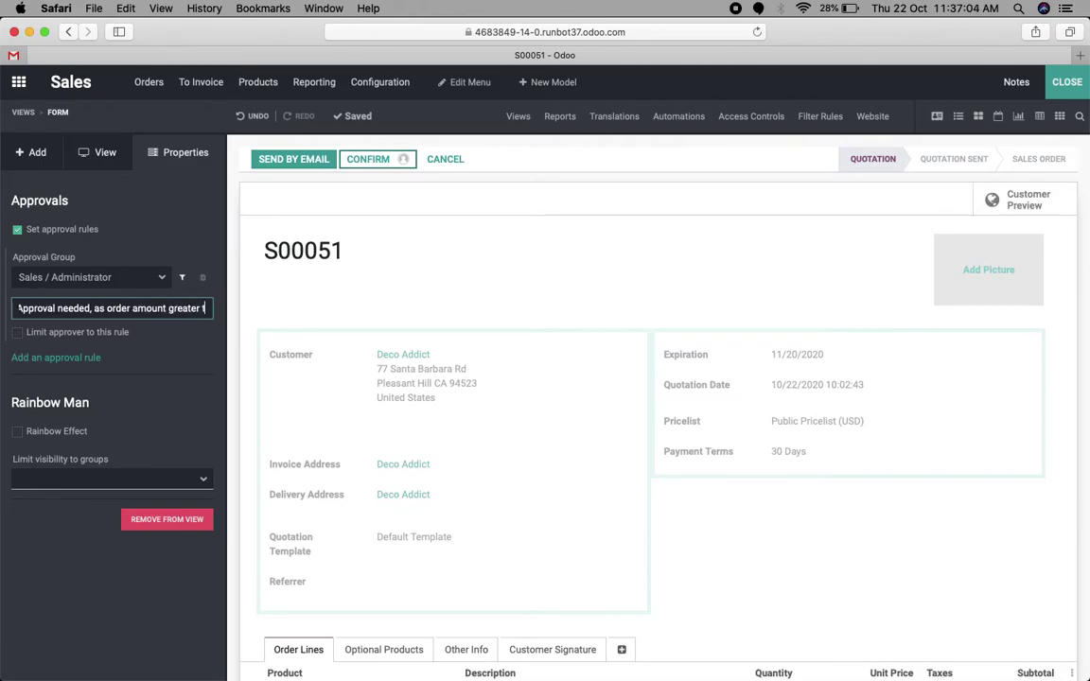
type("han 5000")
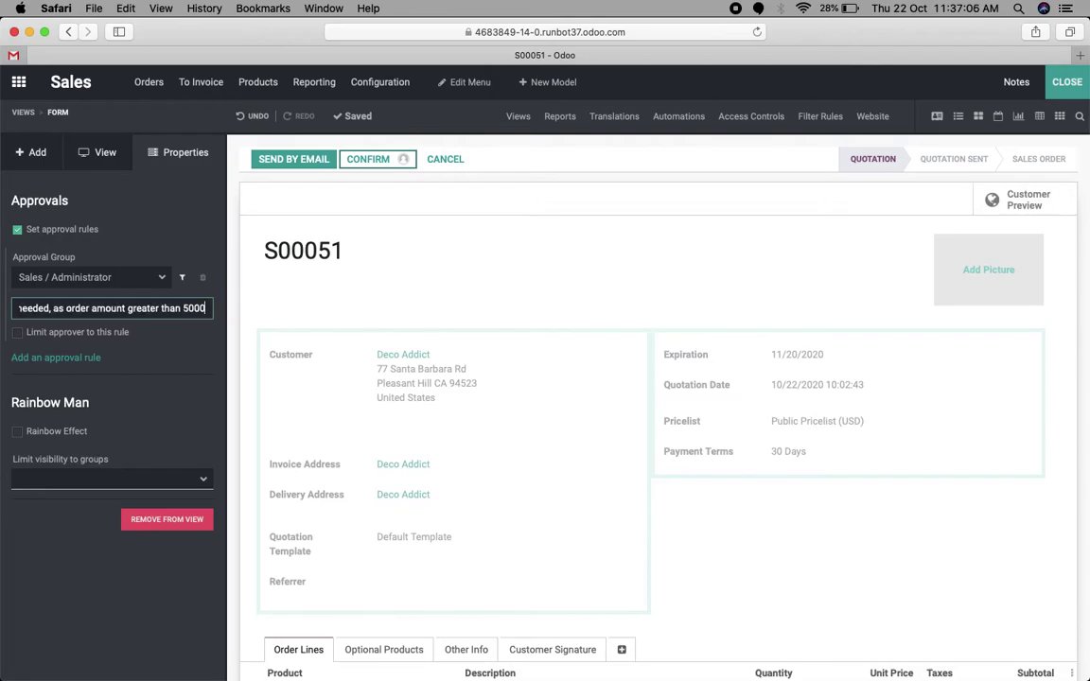
type(".")
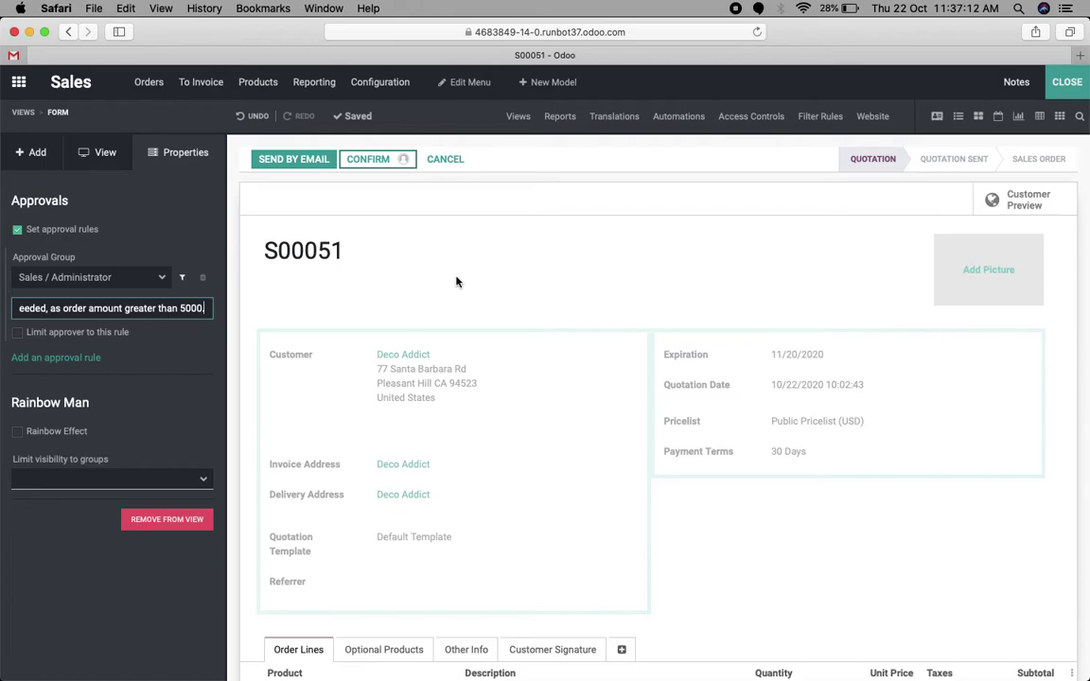
key("Return")
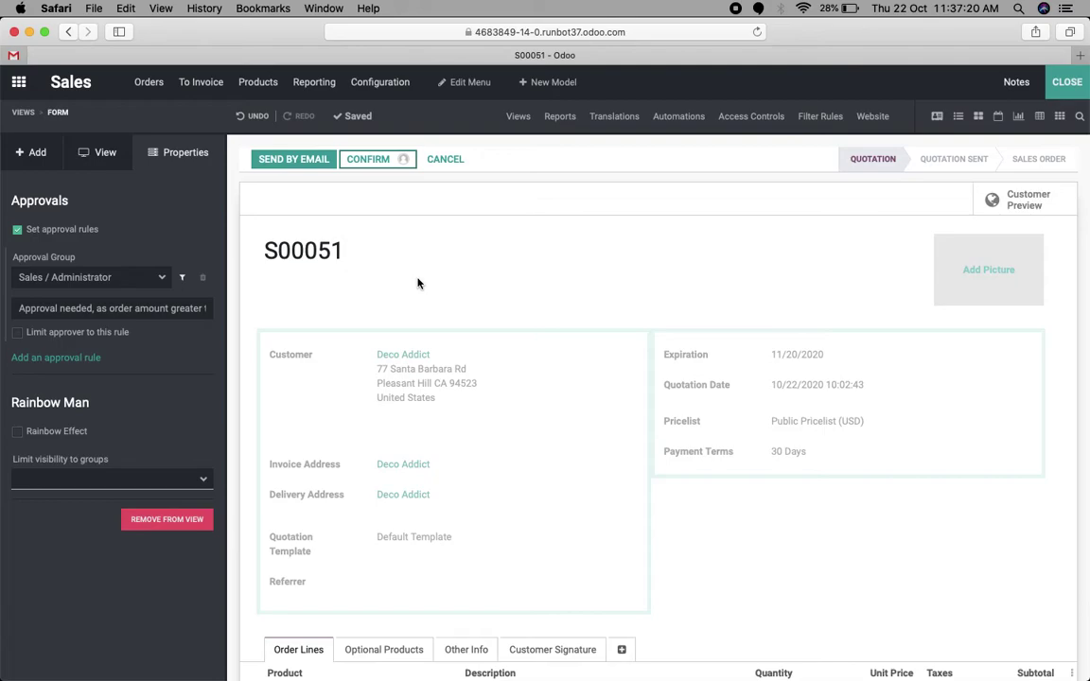
left_click(53, 360)
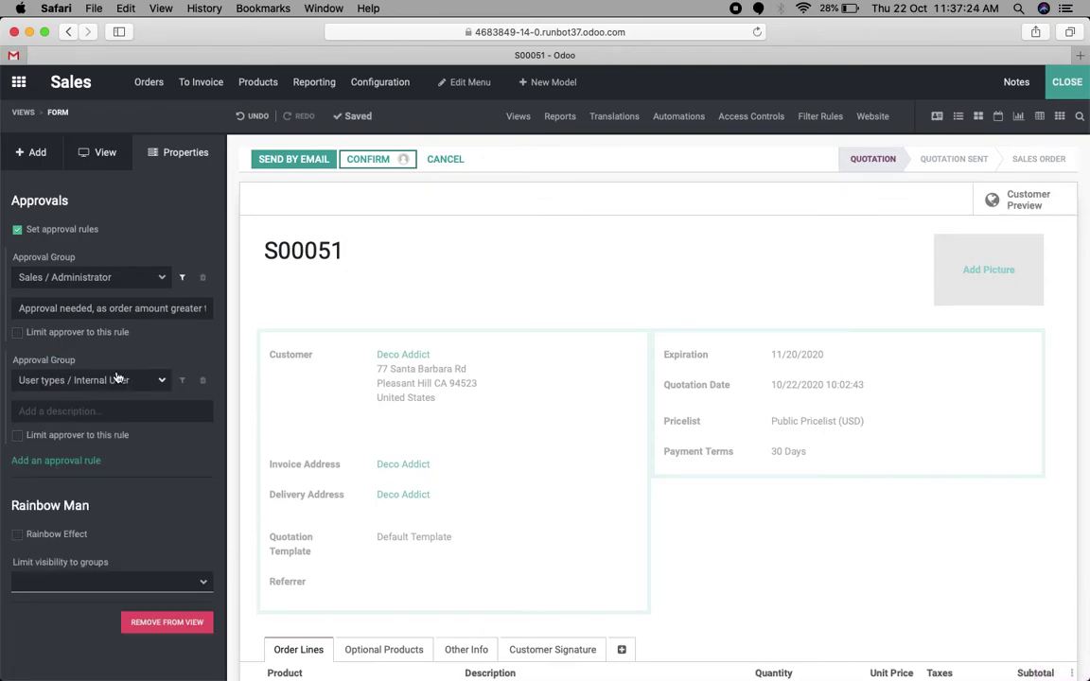
left_click(73, 381)
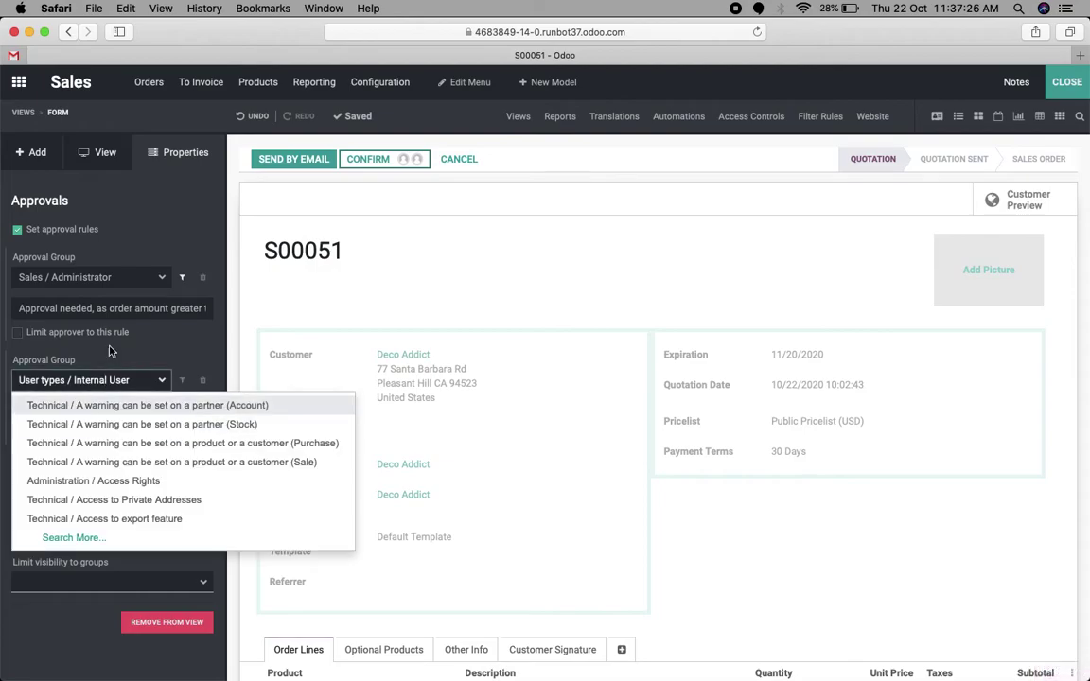
left_click(343, 304)
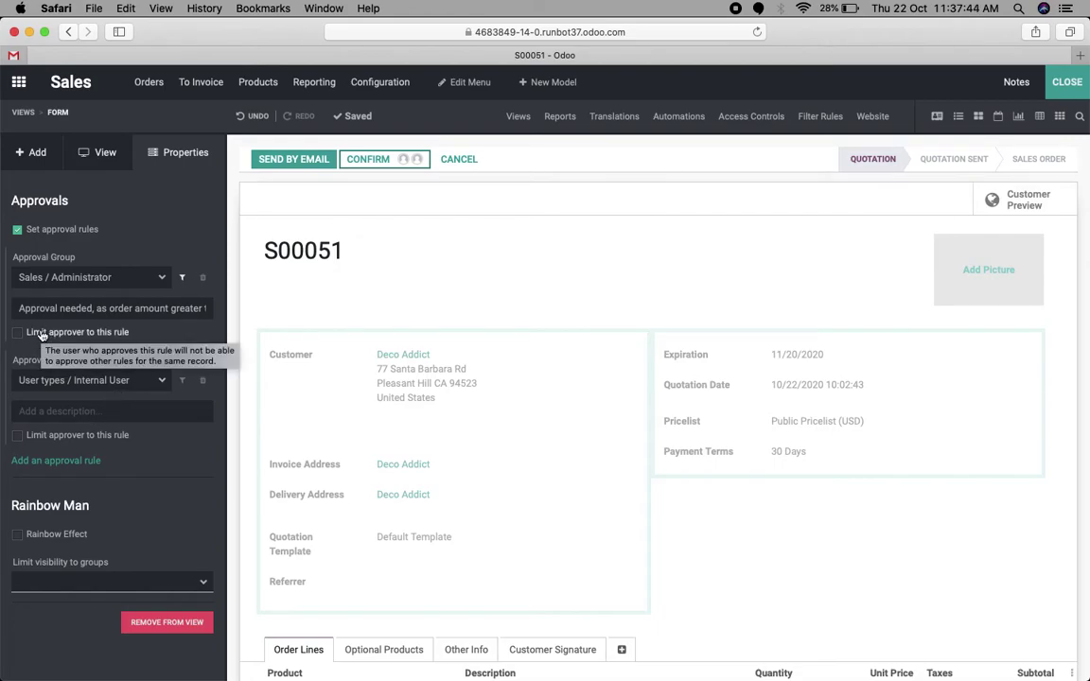
mouse_move(41, 331)
left_mouse_down()
mouse_move(126, 332)
mouse_move(27, 333)
left_mouse_up()
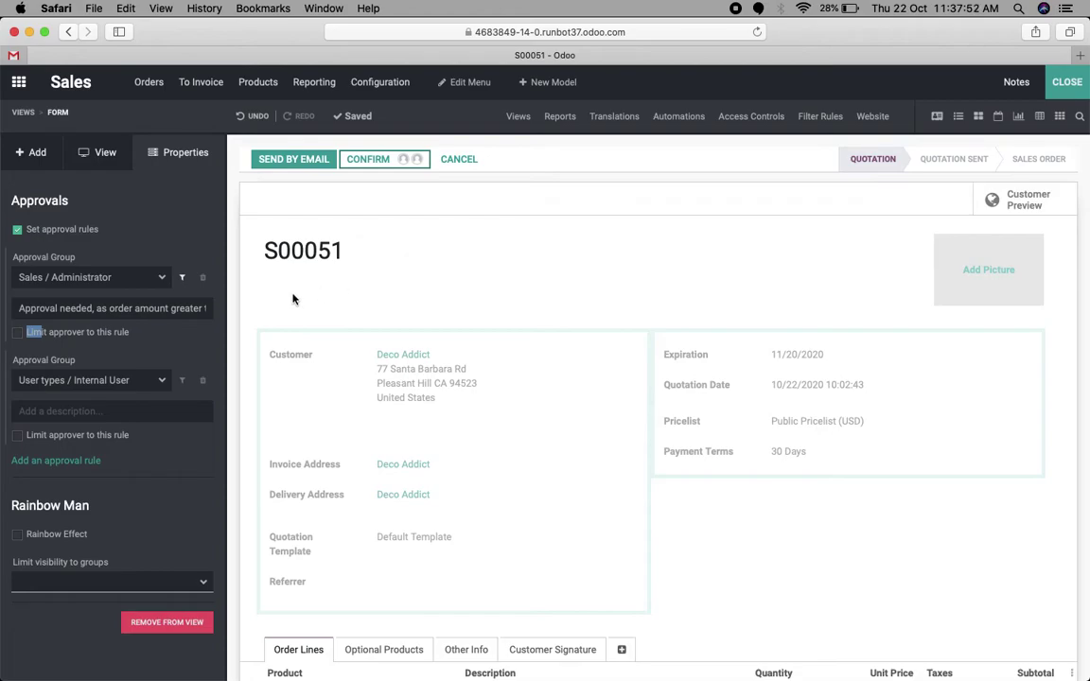
left_click(201, 384)
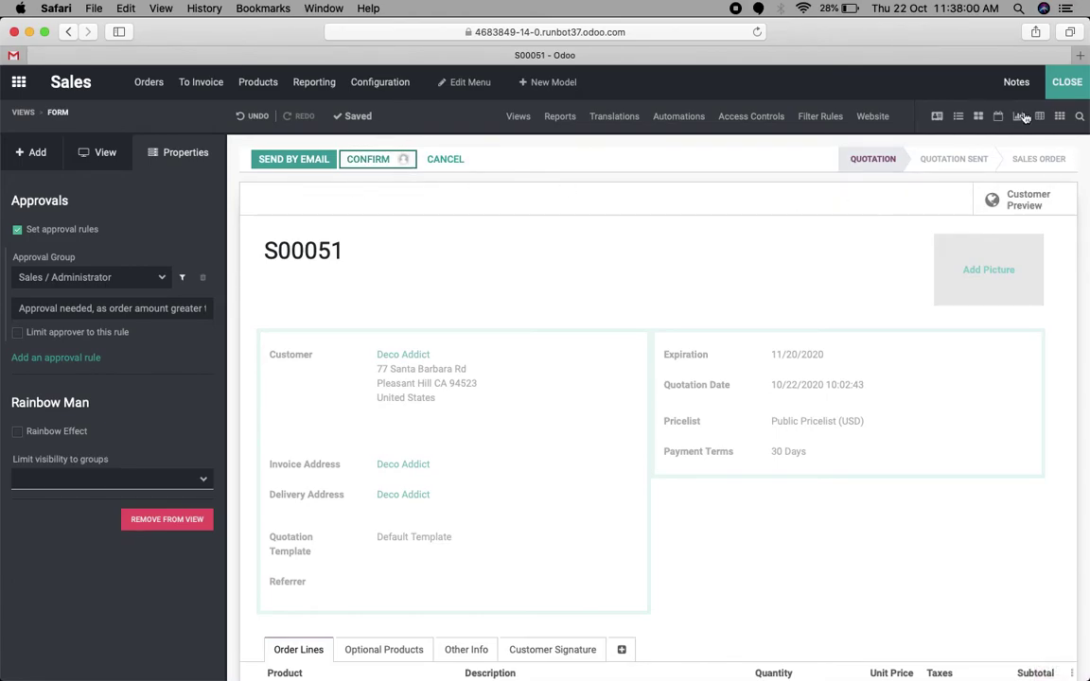
Exit Studio and view S00051's pending Sales / Administrator approval for Confirm
left_click(1069, 88)
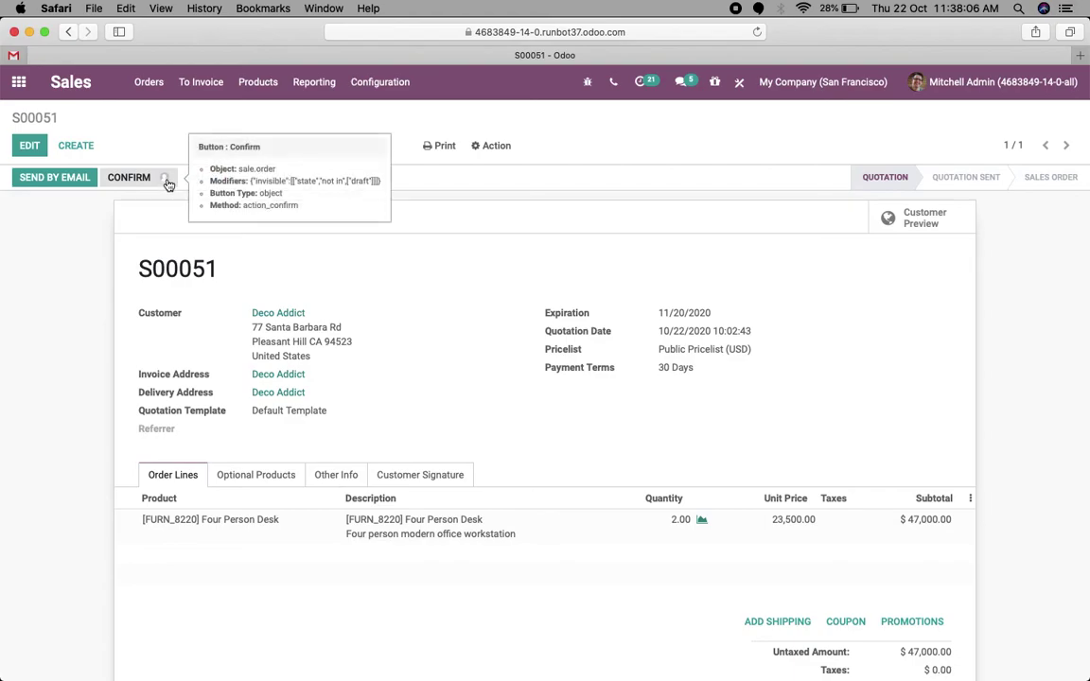
mouse_move(169, 183)
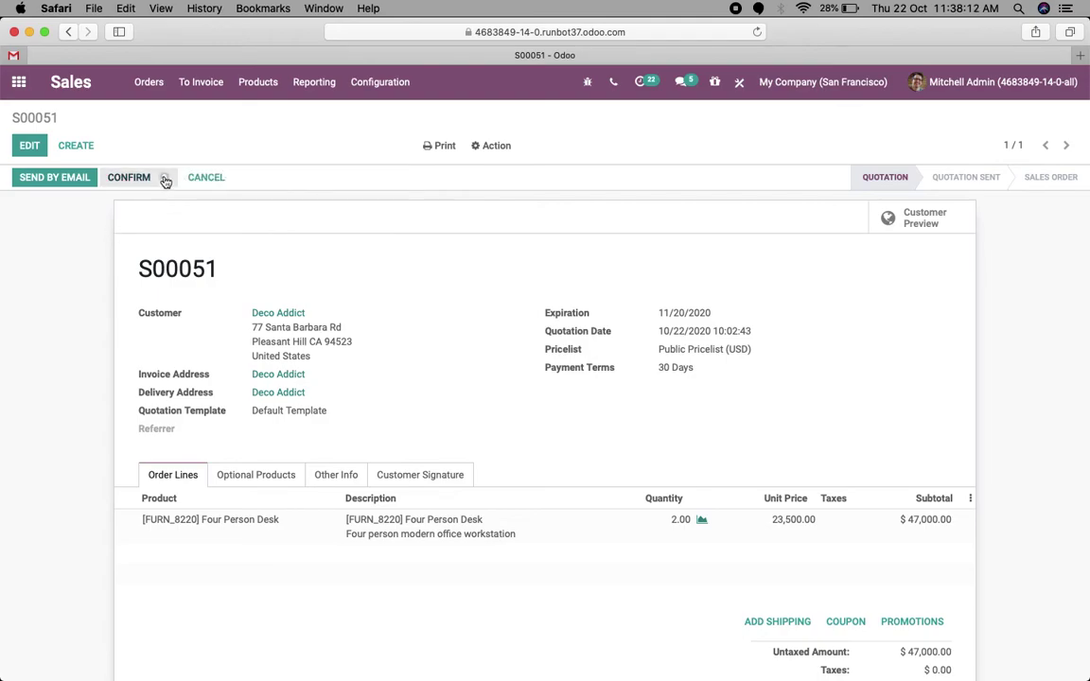
left_click(166, 179)
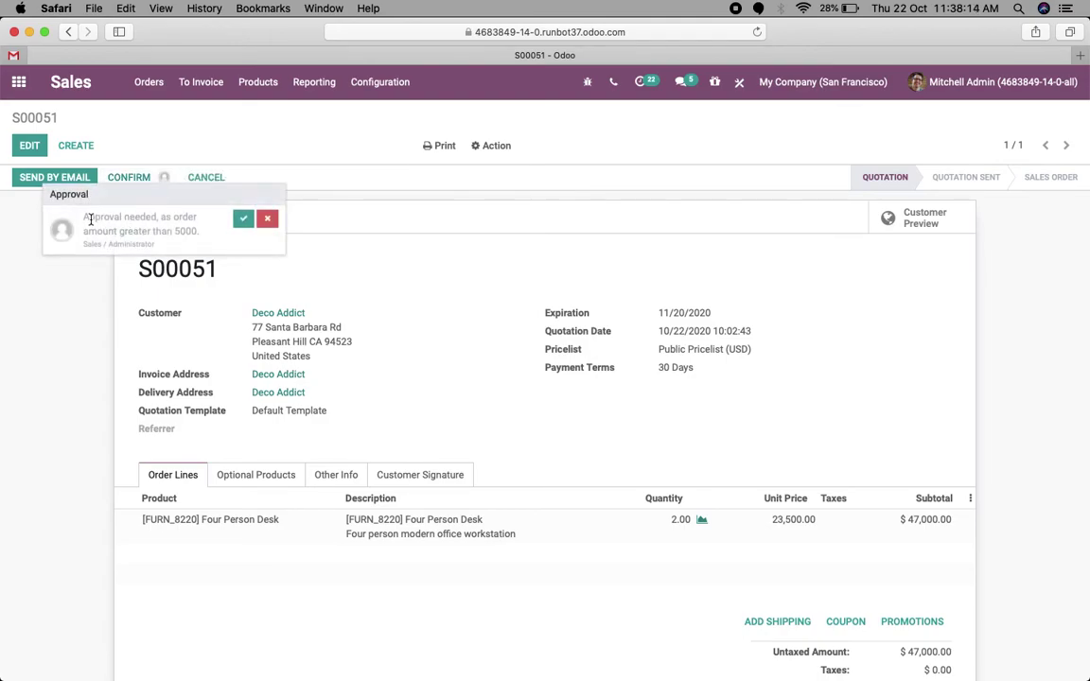